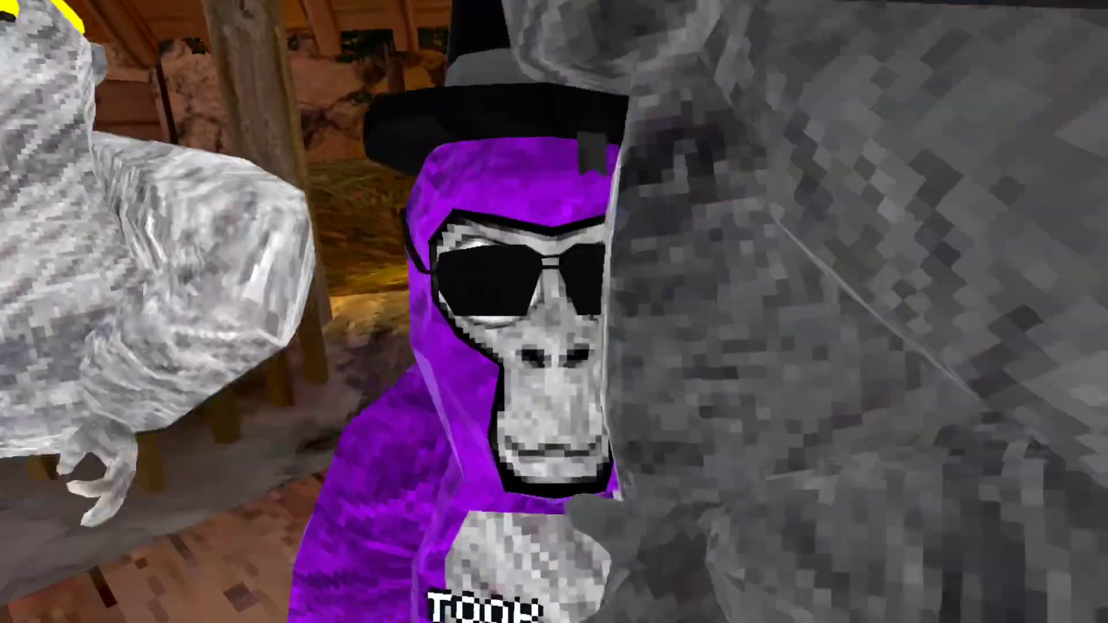
{"action": "key", "text": "super"}
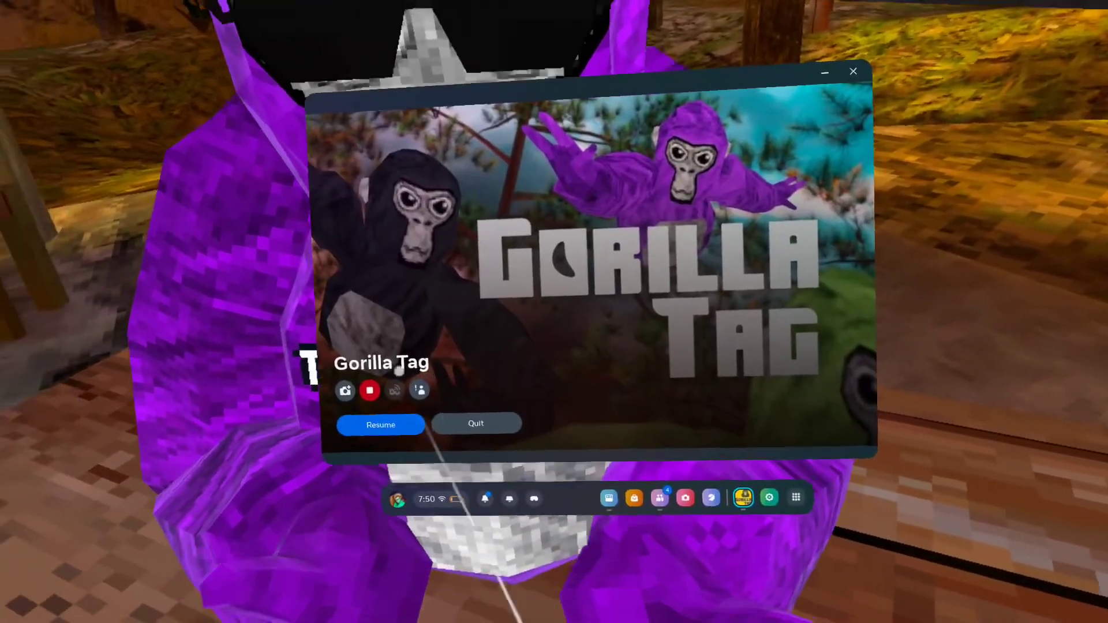